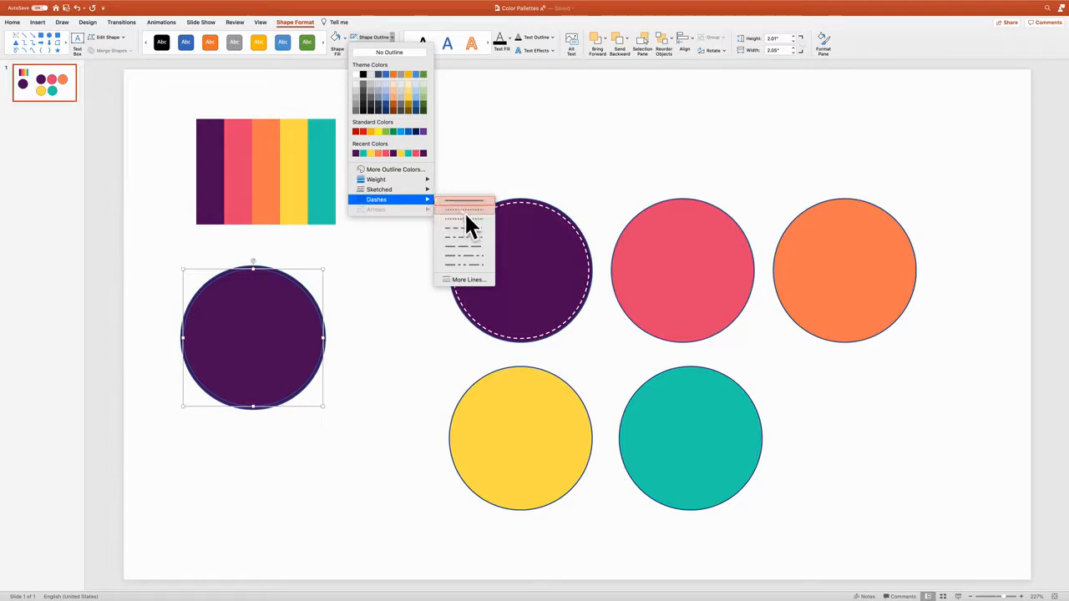
Step: Give the inner circle of the separate purple button a white dashed outline
click(474, 227)
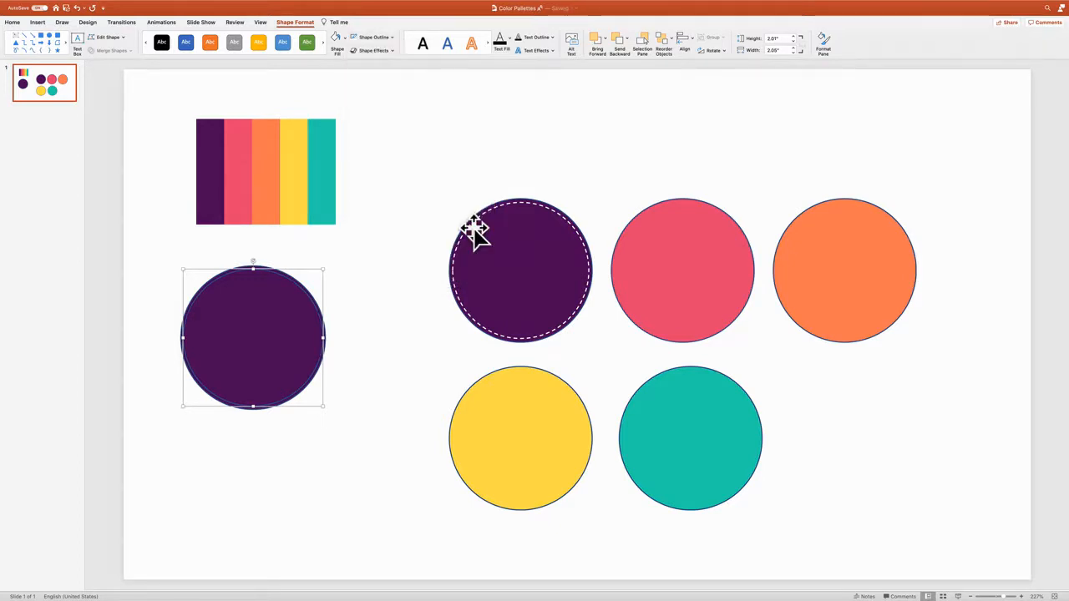
click(393, 37)
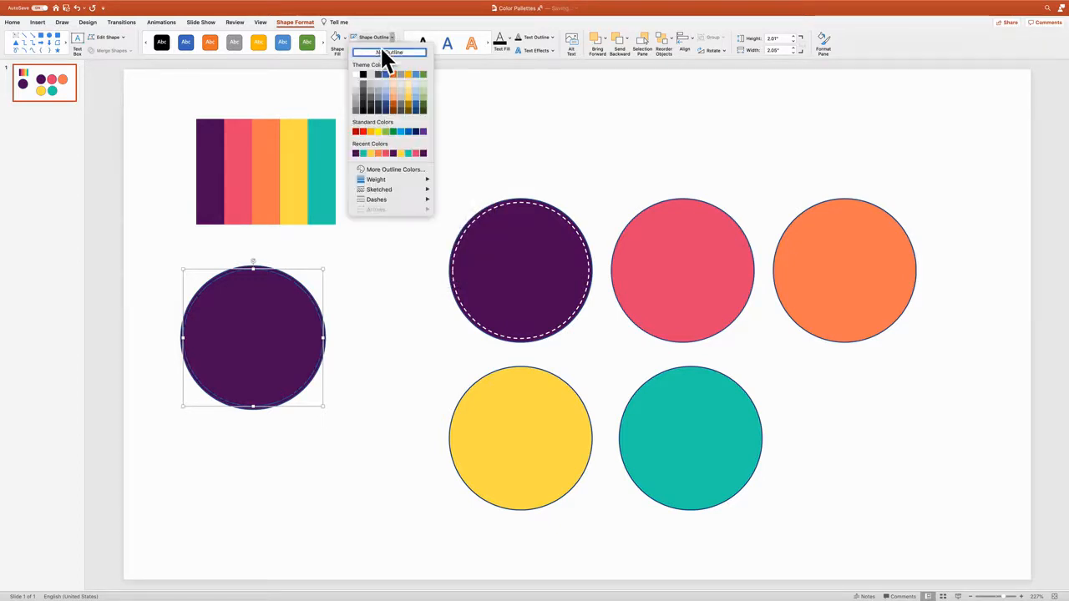
click(357, 77)
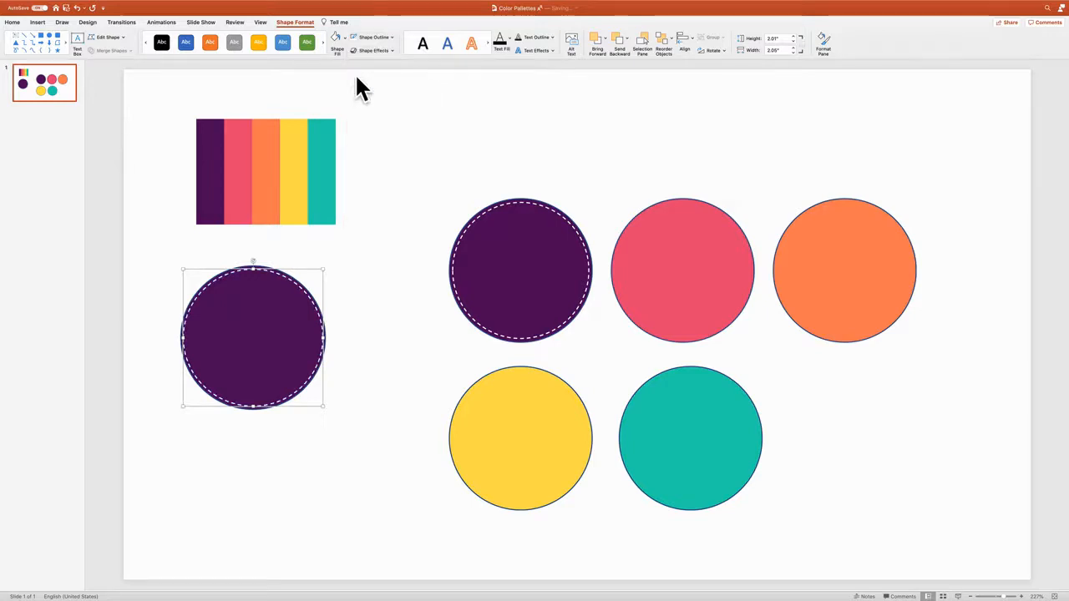
click(378, 282)
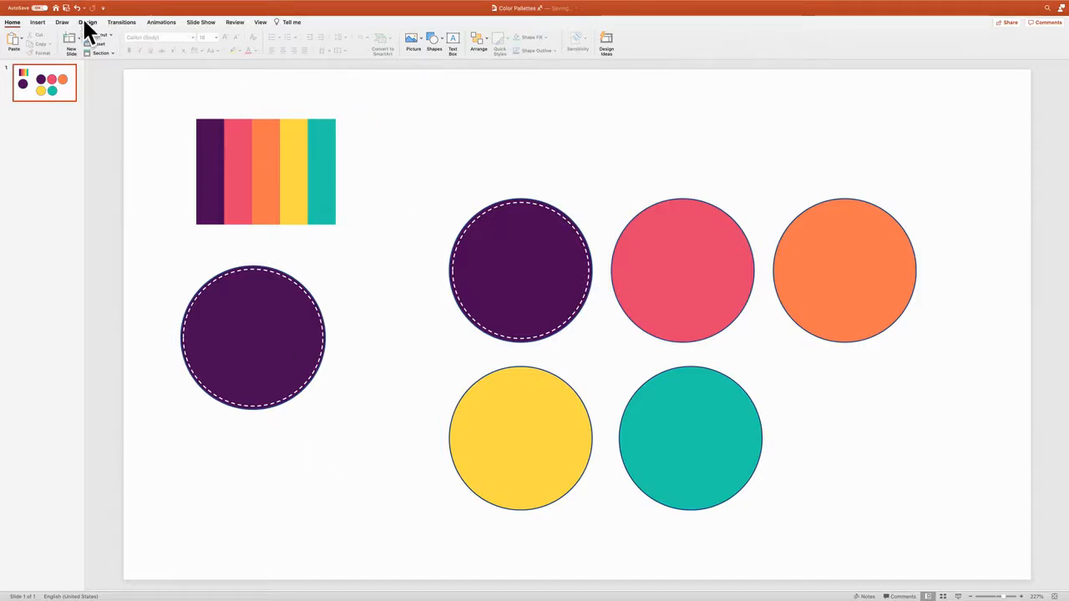
Step: Add a text box reading "Home" in white American Typewriter, centred on the separate purple circle
click(39, 23)
click(354, 42)
click(331, 275)
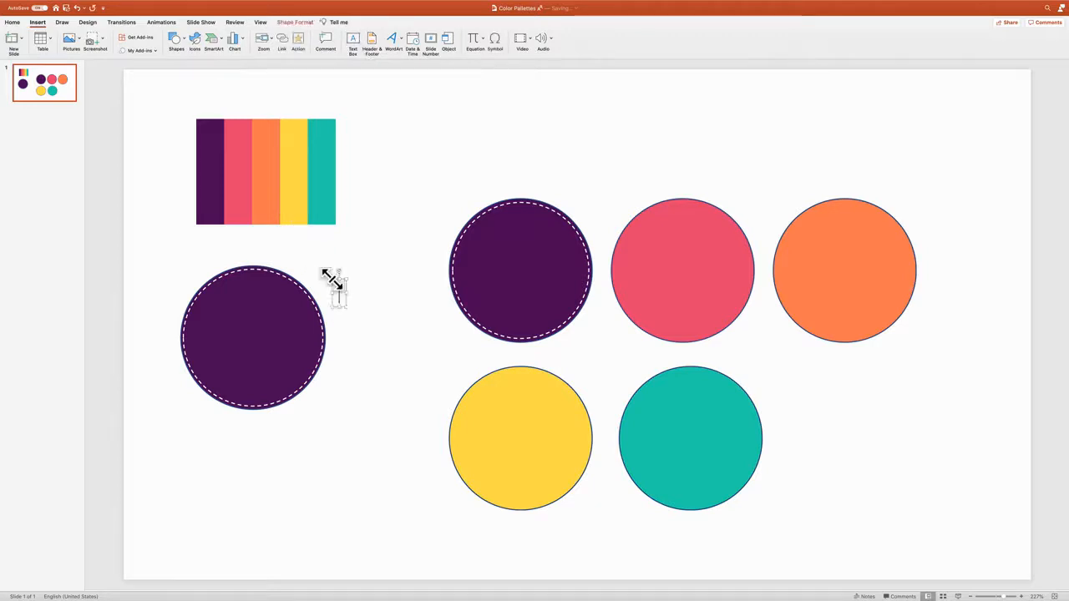
text(Home)
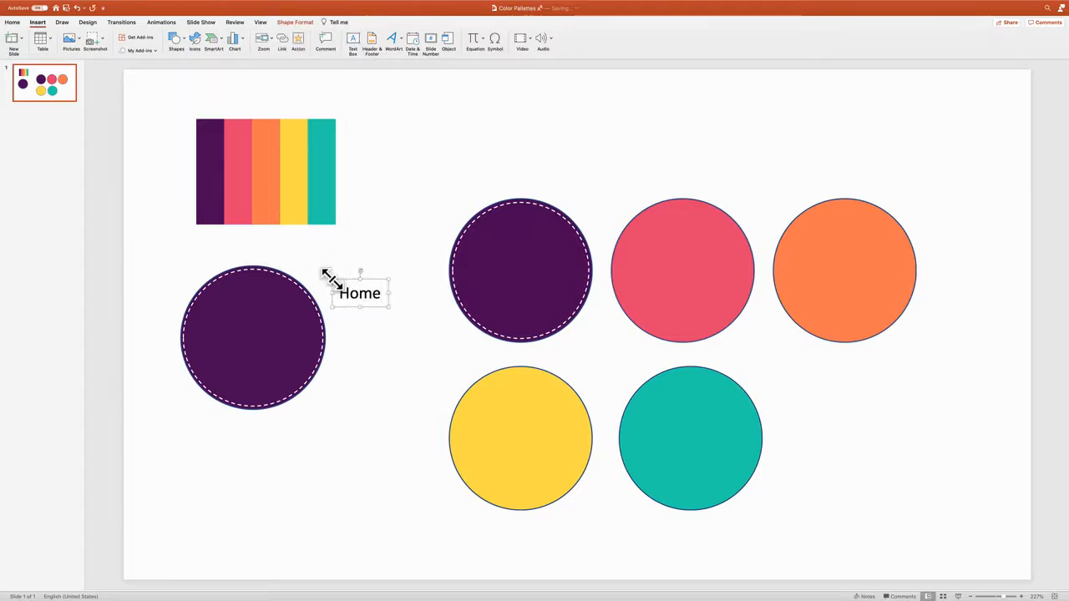
double_click(361, 293)
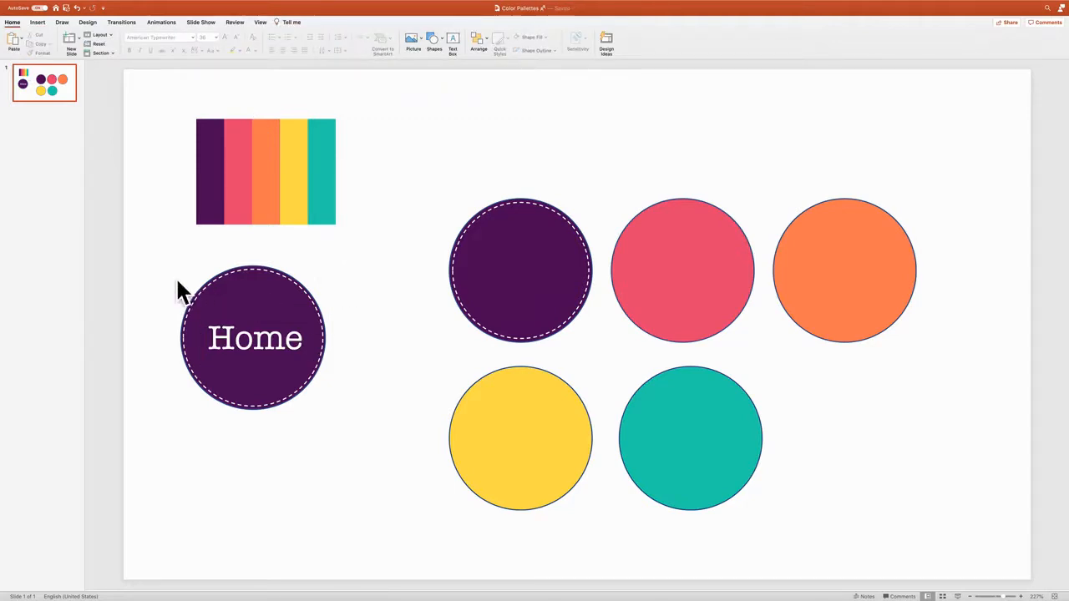
Step: Save the purple circles and their Home text together as a PNG picture named HomeButton
drag(135, 244, 385, 457)
right_click(323, 379)
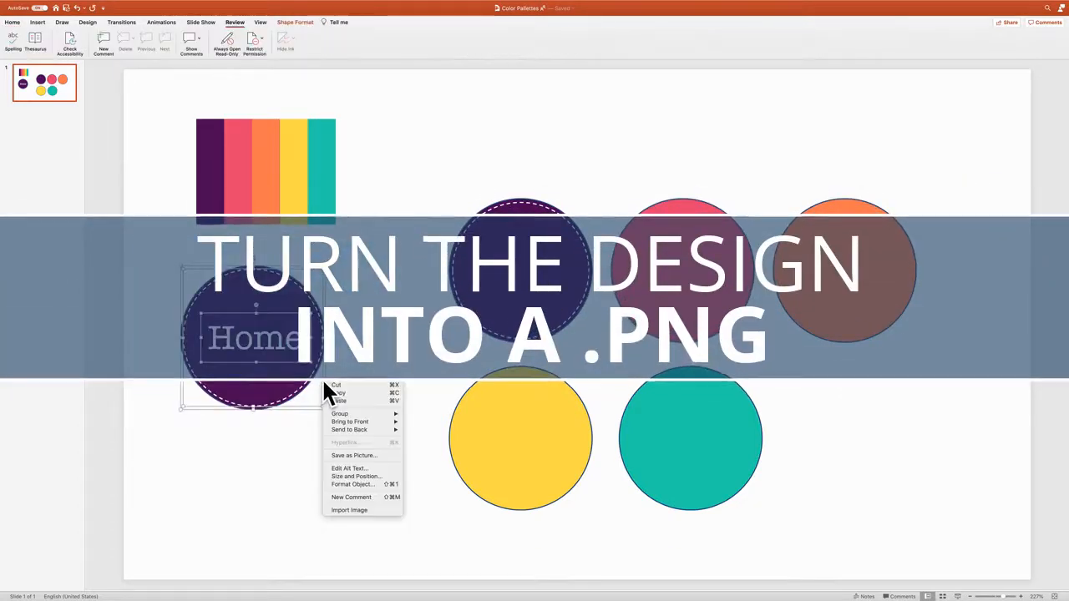
click(356, 458)
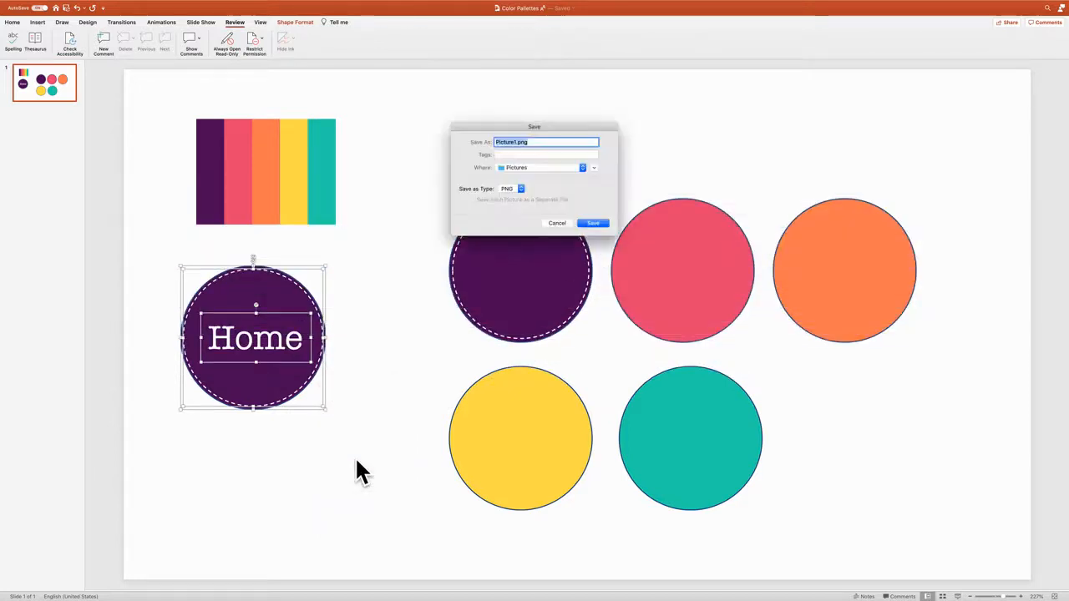
text(HomeButton)
click(595, 223)
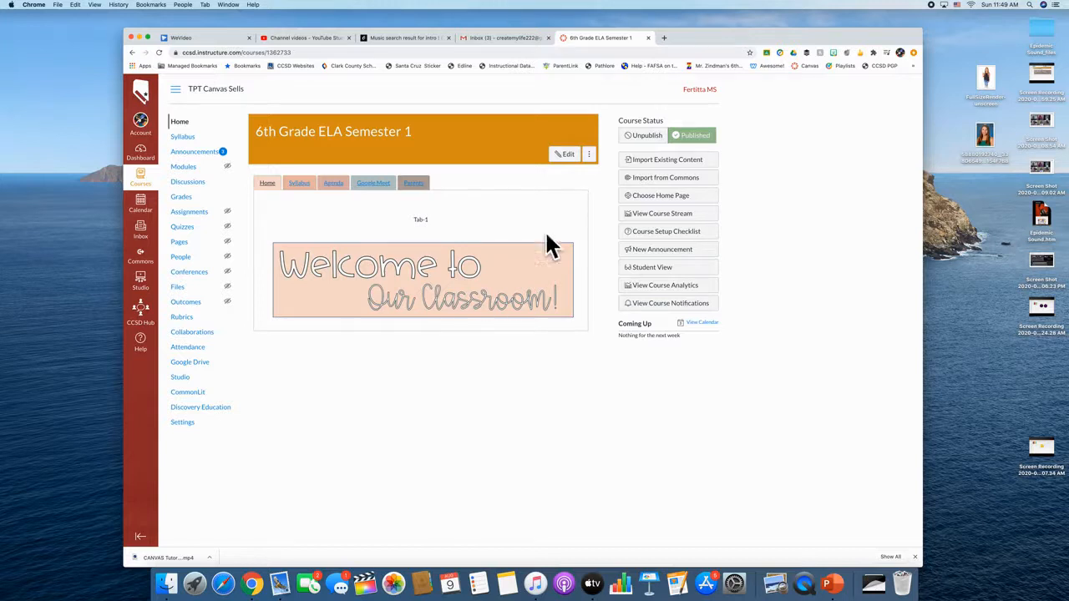
Step: Switch to the Canvas course in Chrome, open its home page for editing and enlarge the content editor
click(567, 156)
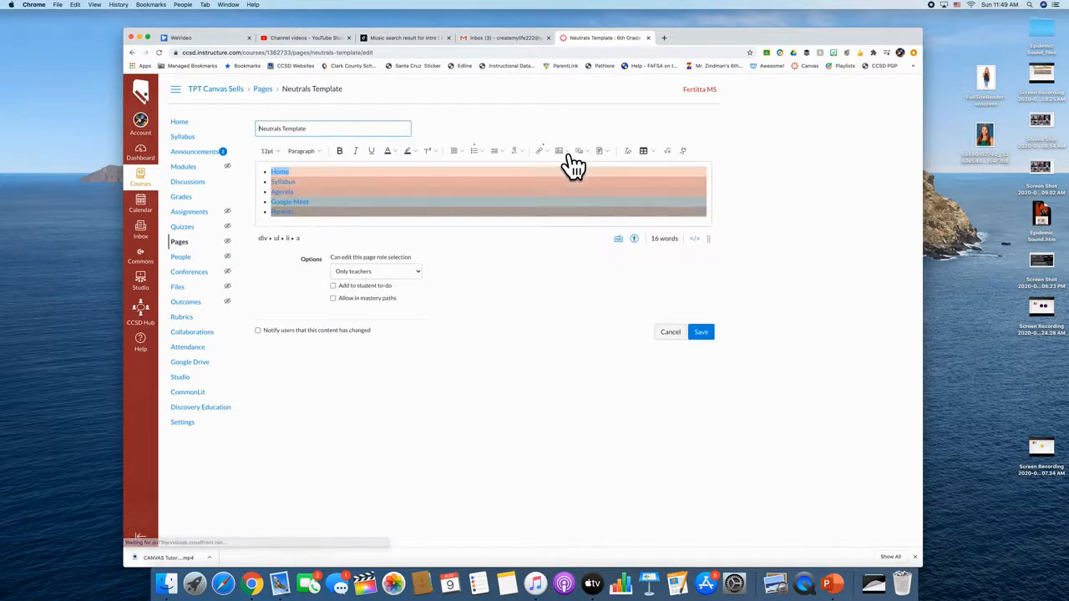
drag(709, 239, 725, 455)
Step: Insert a table with four columns and one row below the Tab-1 welcome banner
click(704, 381)
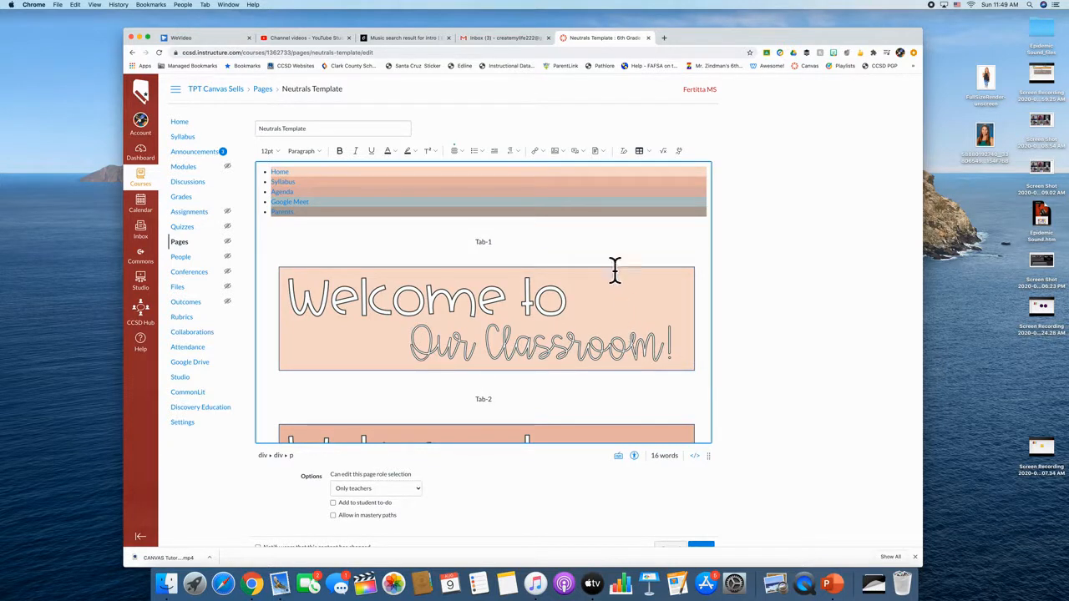
click(650, 150)
mouse_move(658, 176)
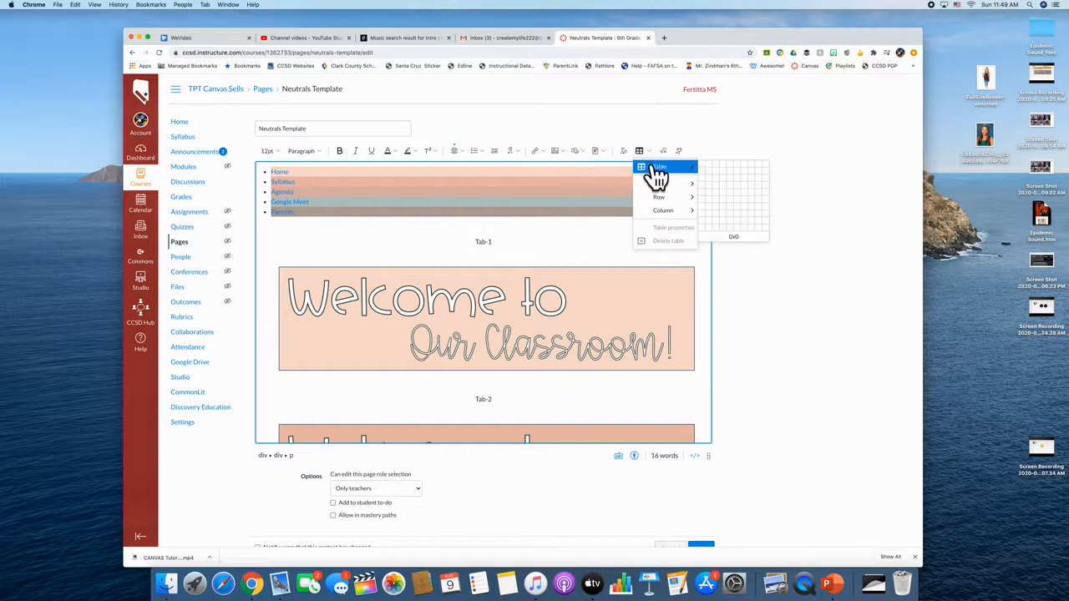
click(720, 166)
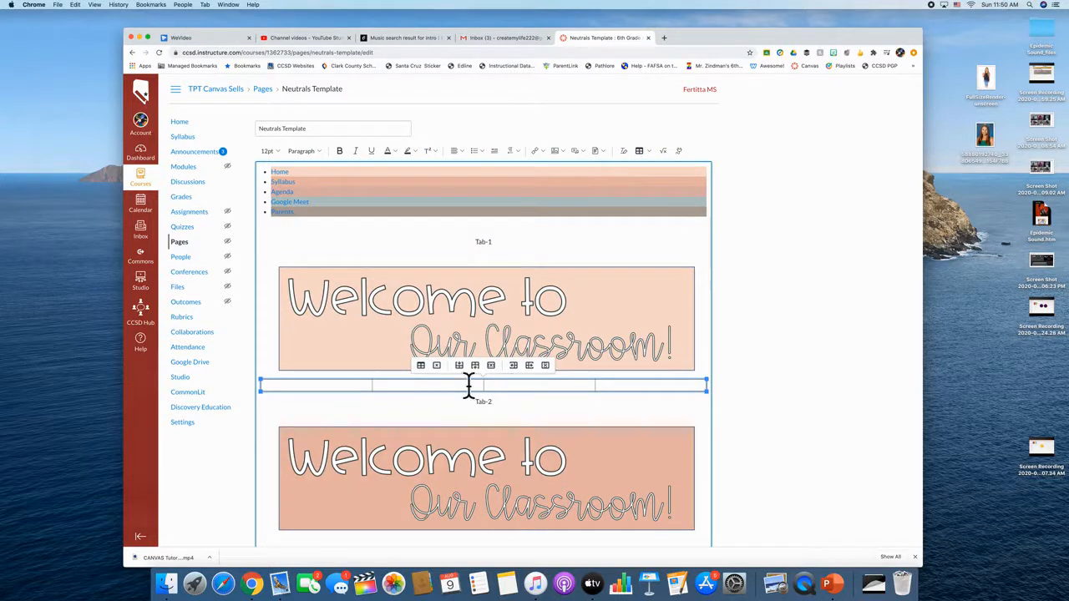
Step: Remove the new table's visible border by changing the border width in its properties
click(420, 366)
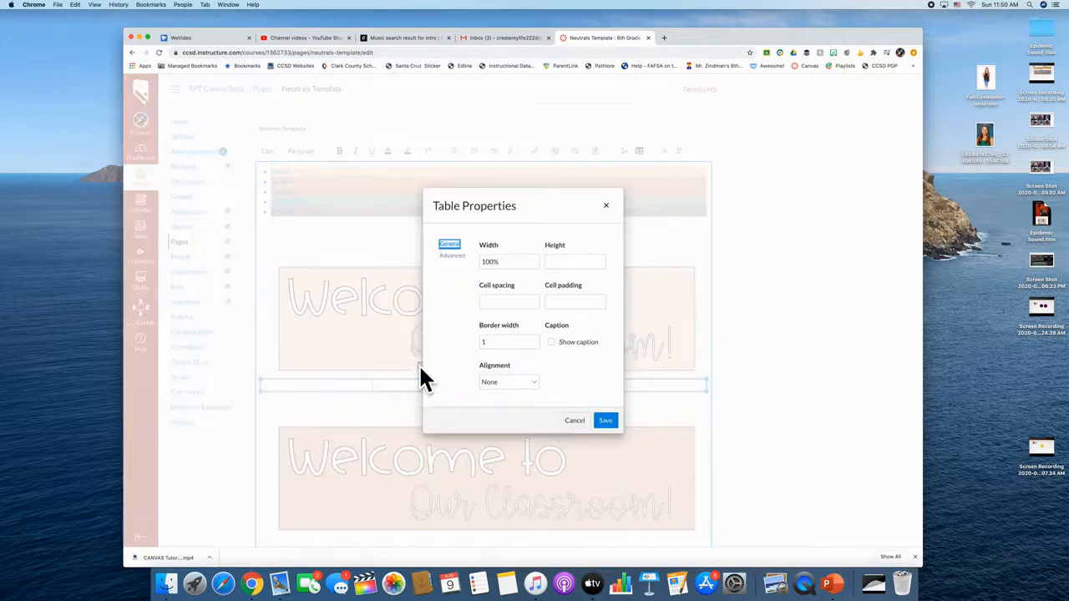
click(502, 343)
click(601, 420)
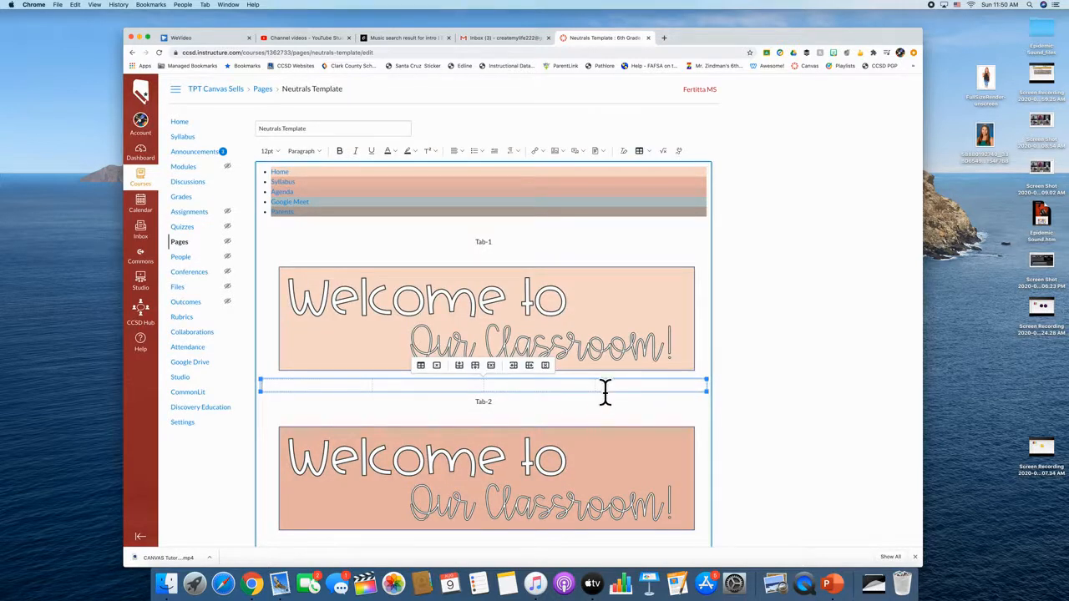
click(606, 392)
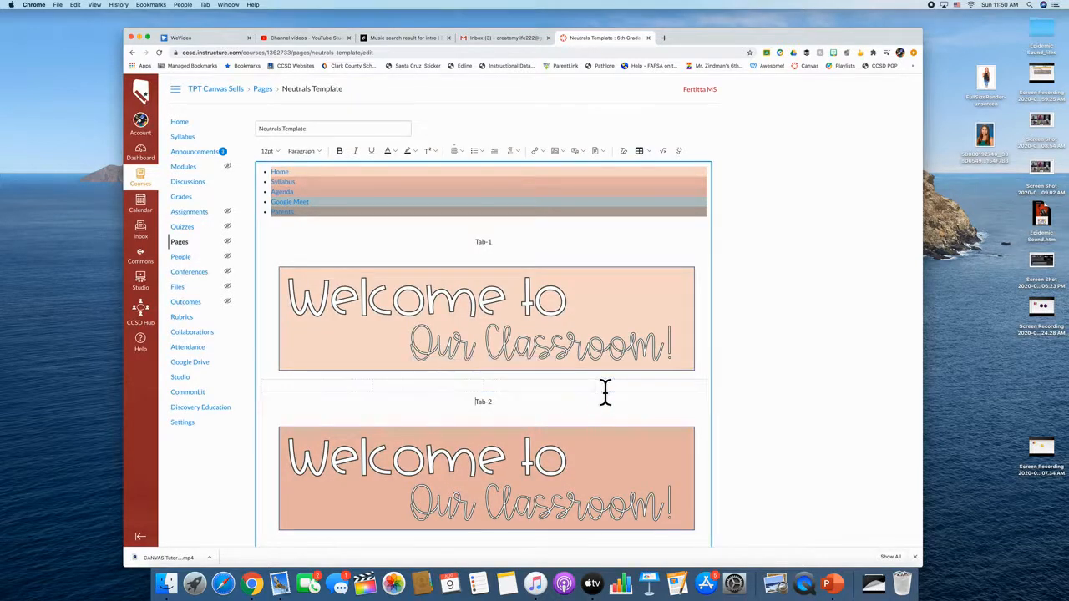
Step: Upload HomeButton.png from the Desktop into the first cell of the table
click(346, 385)
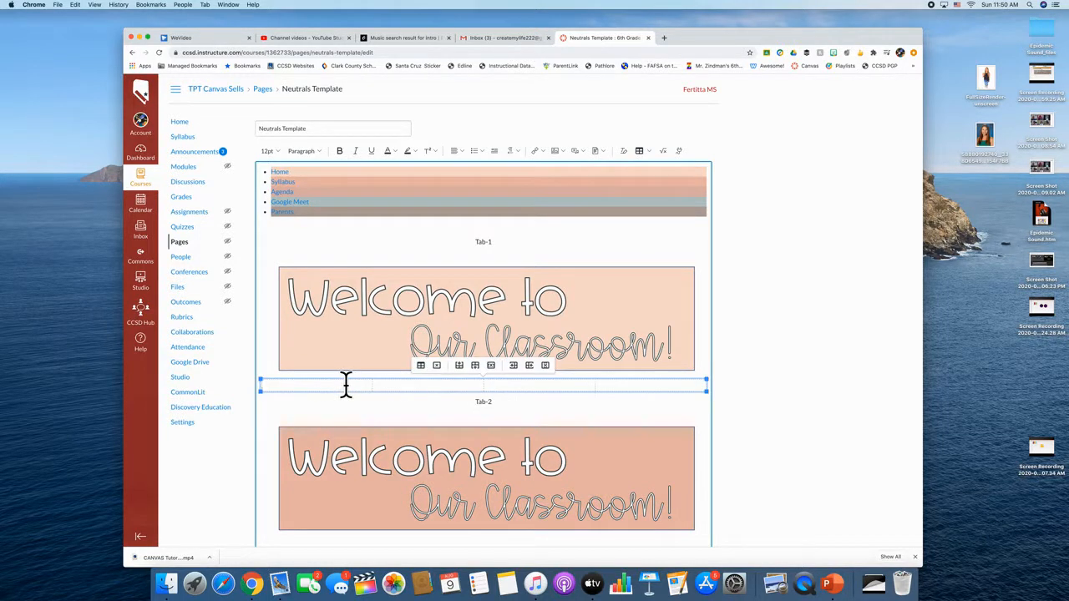
click(561, 153)
click(568, 172)
click(549, 219)
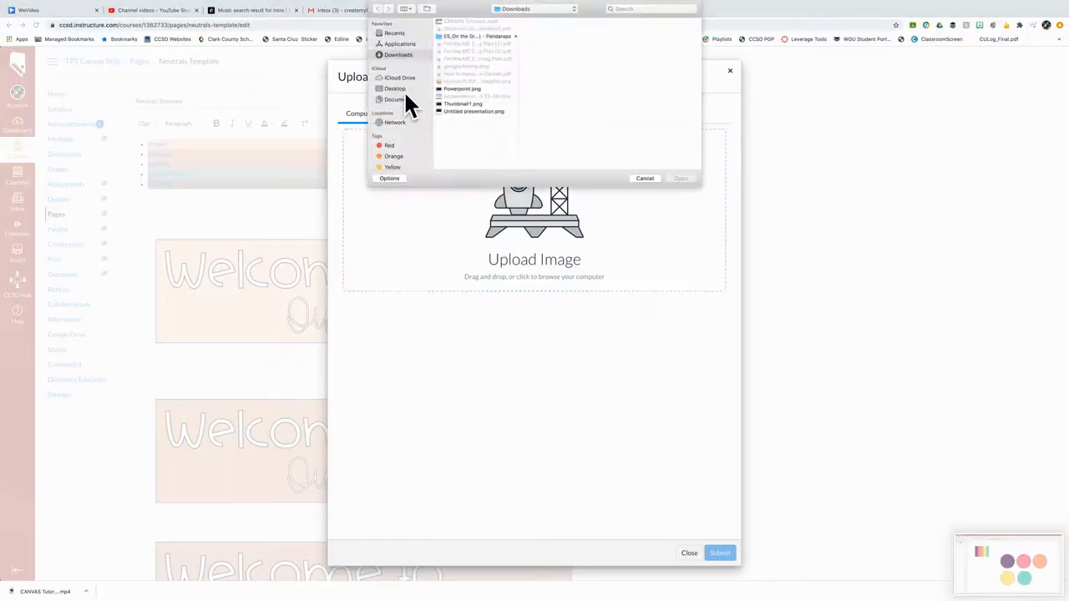
click(397, 89)
click(679, 180)
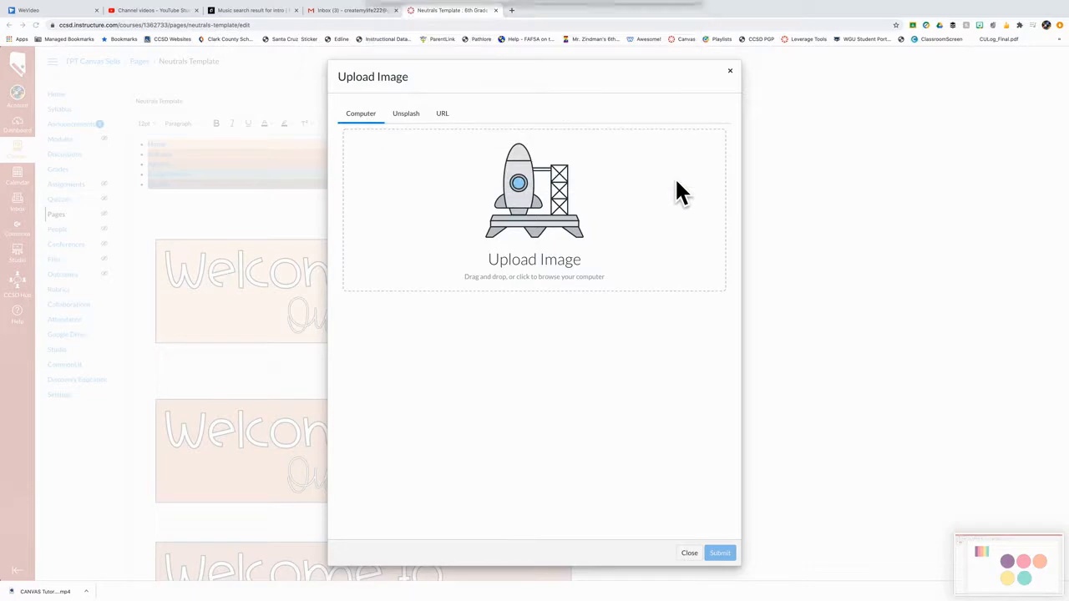
click(727, 556)
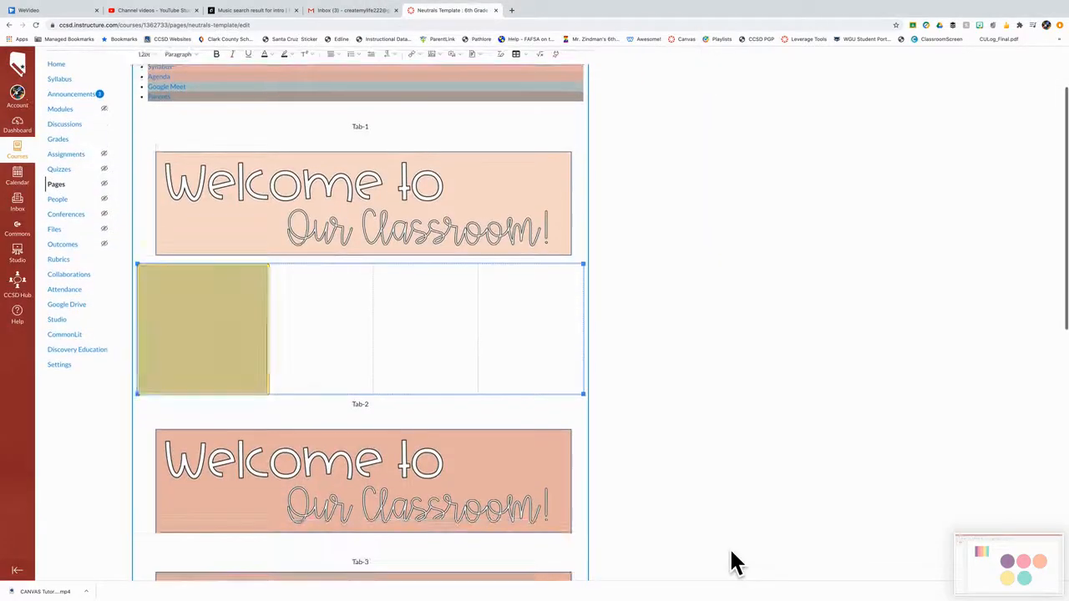
Step: Centre the Home button image in the first cell and shrink it to fit the column
click(338, 52)
click(361, 75)
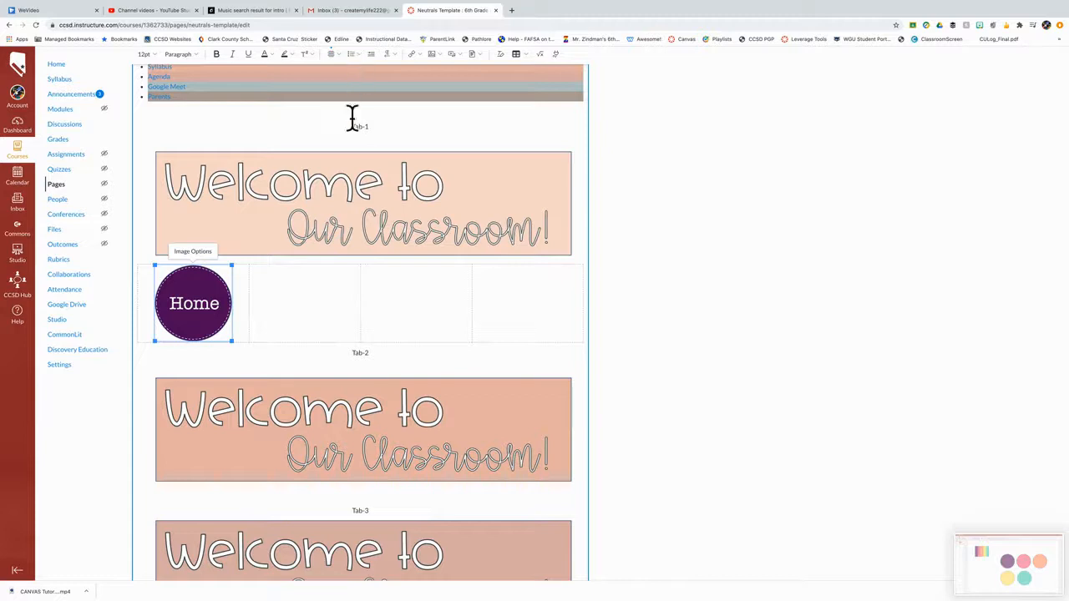
Step: Upload HomeButton.png from the Desktop into the second cell of the table
click(325, 315)
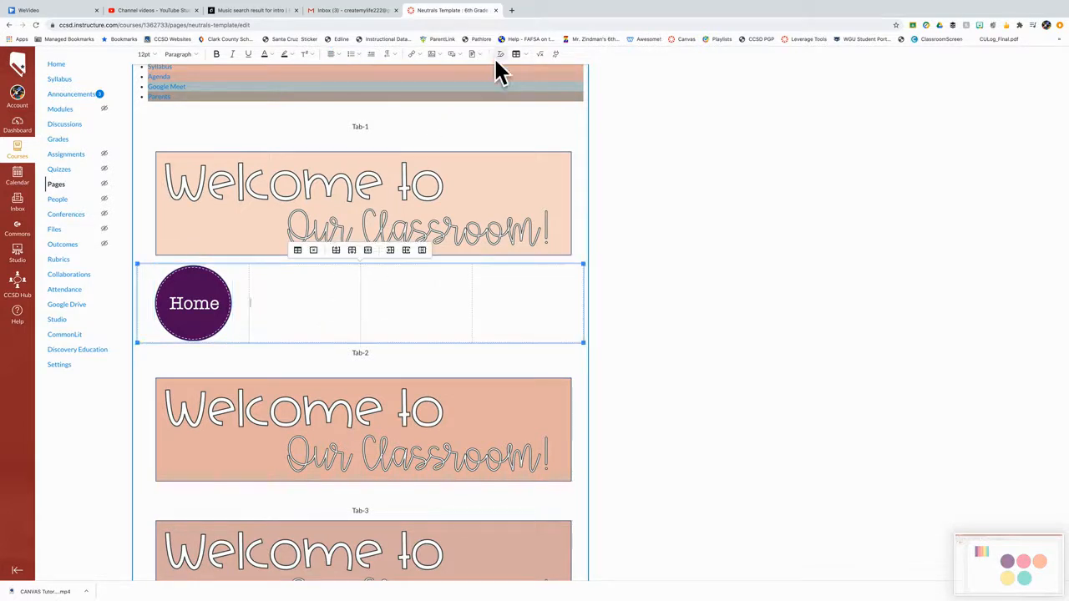
click(433, 55)
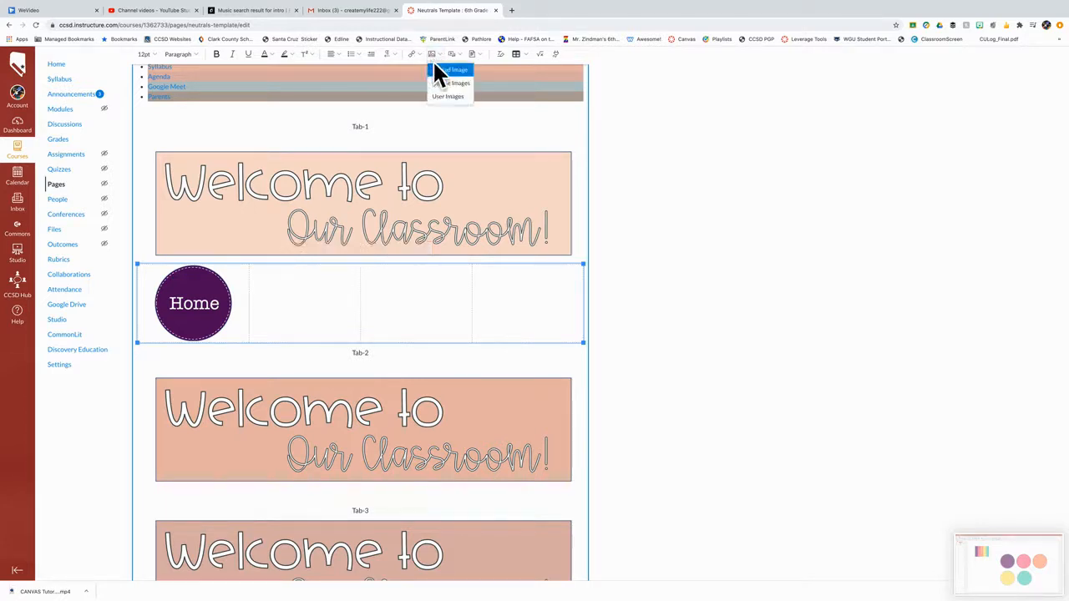
click(440, 72)
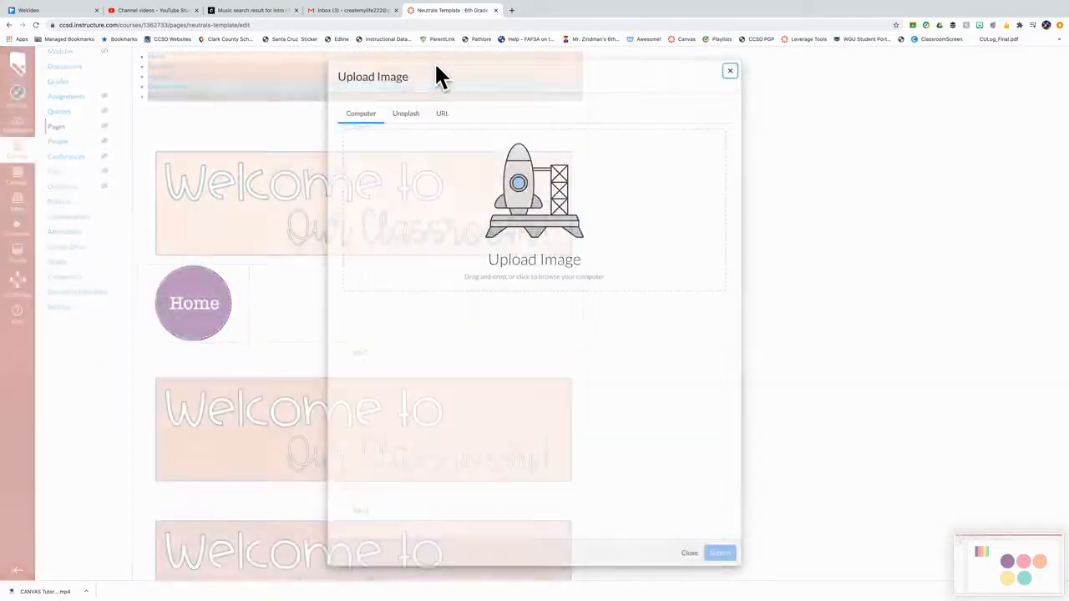
click(565, 182)
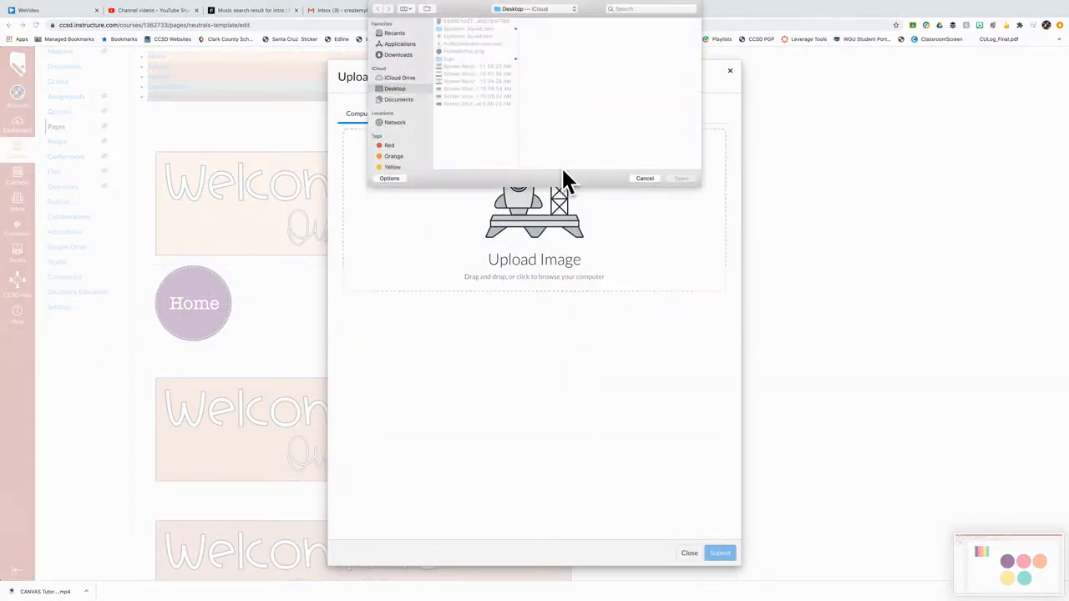
click(469, 51)
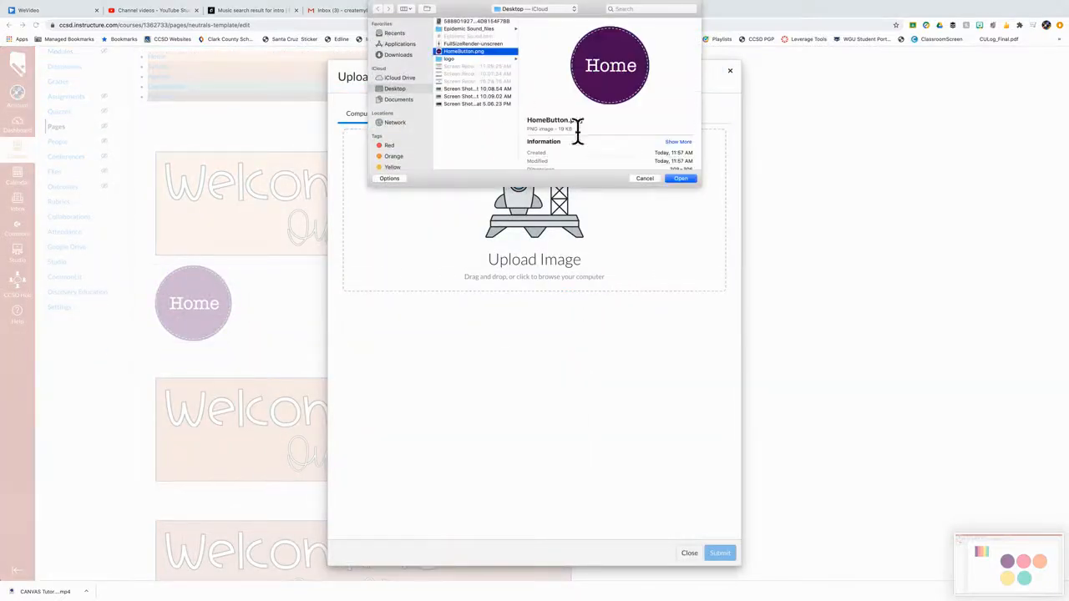
click(682, 178)
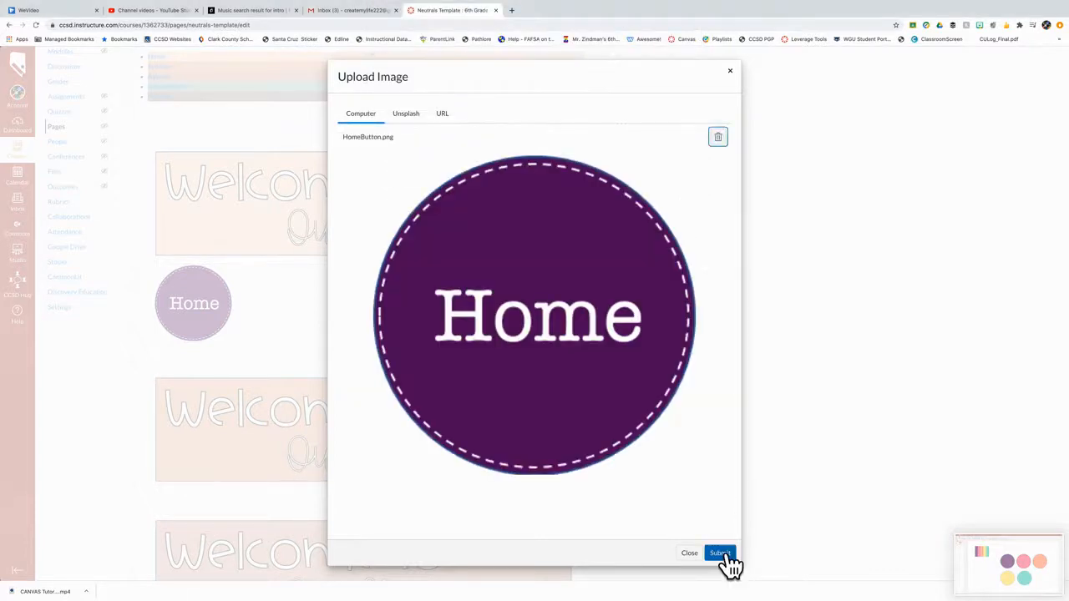
click(723, 555)
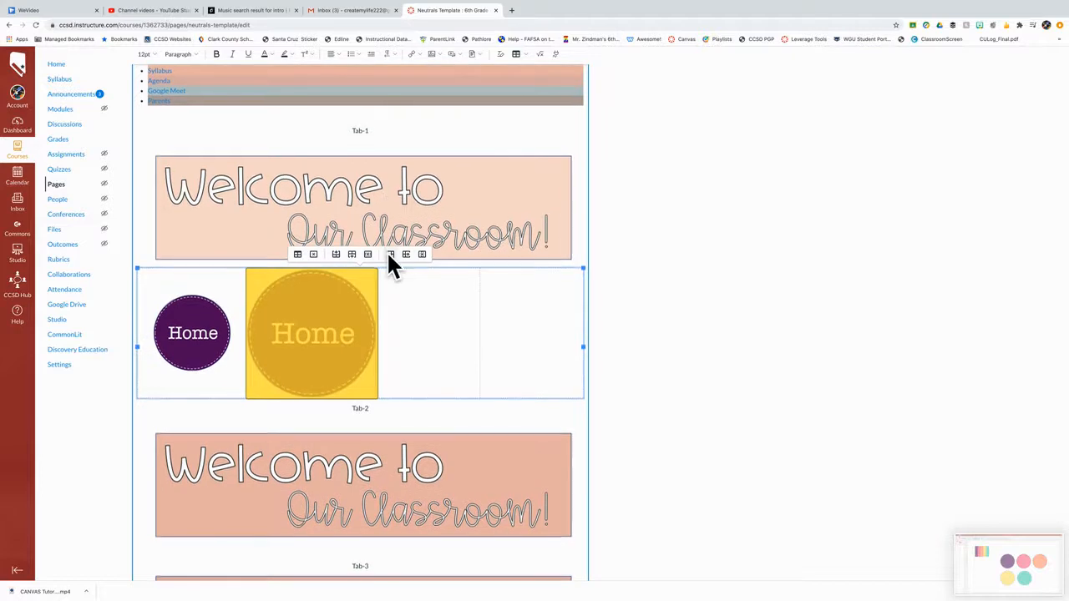
Step: Centre the second Home button in its cell and shrink it to about the size of the first one
click(338, 54)
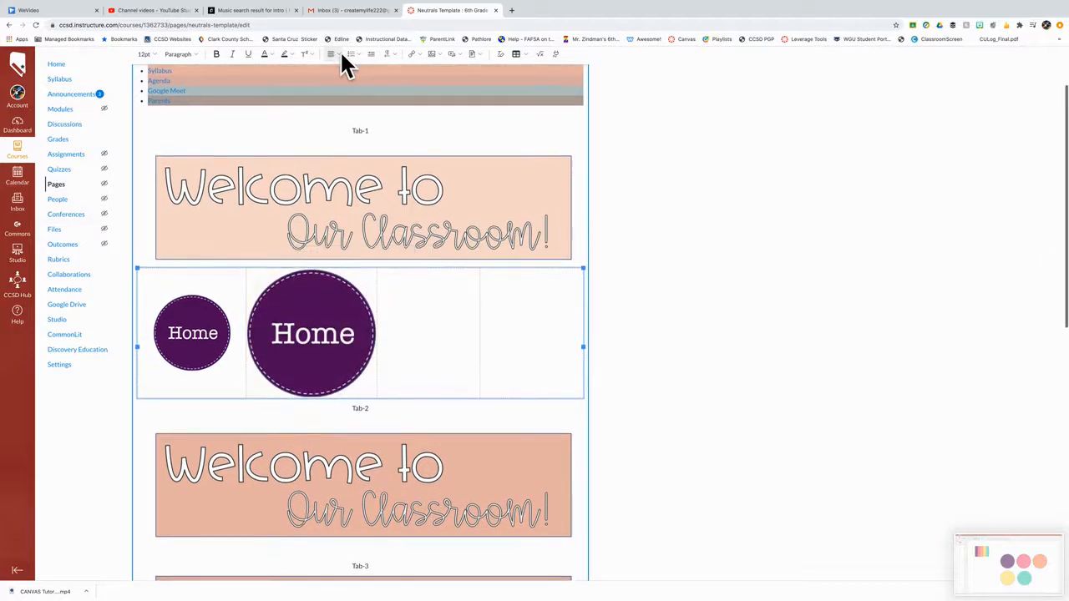
click(361, 74)
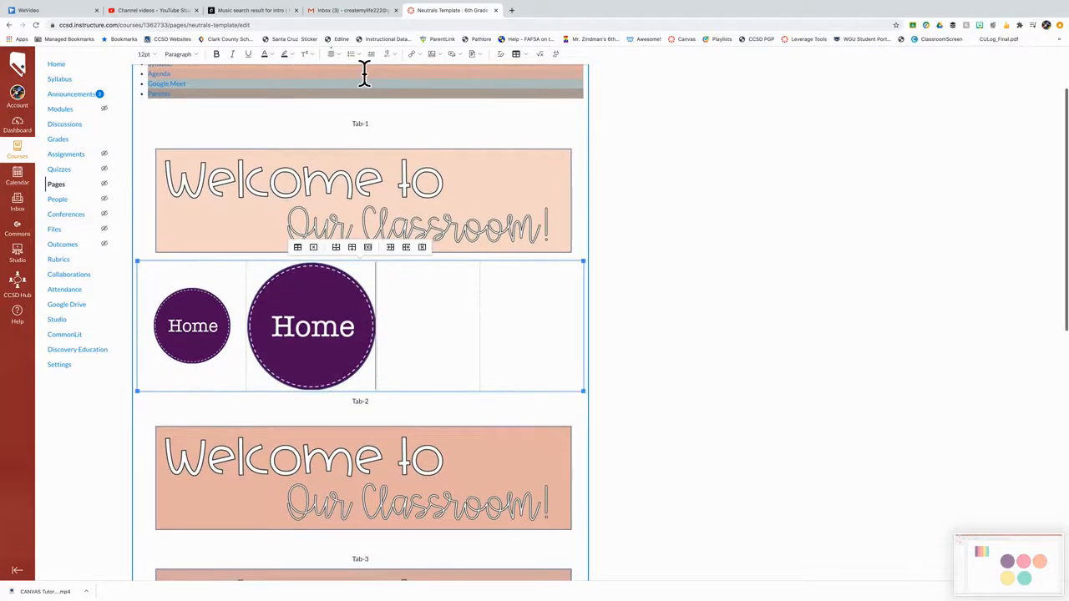
click(344, 372)
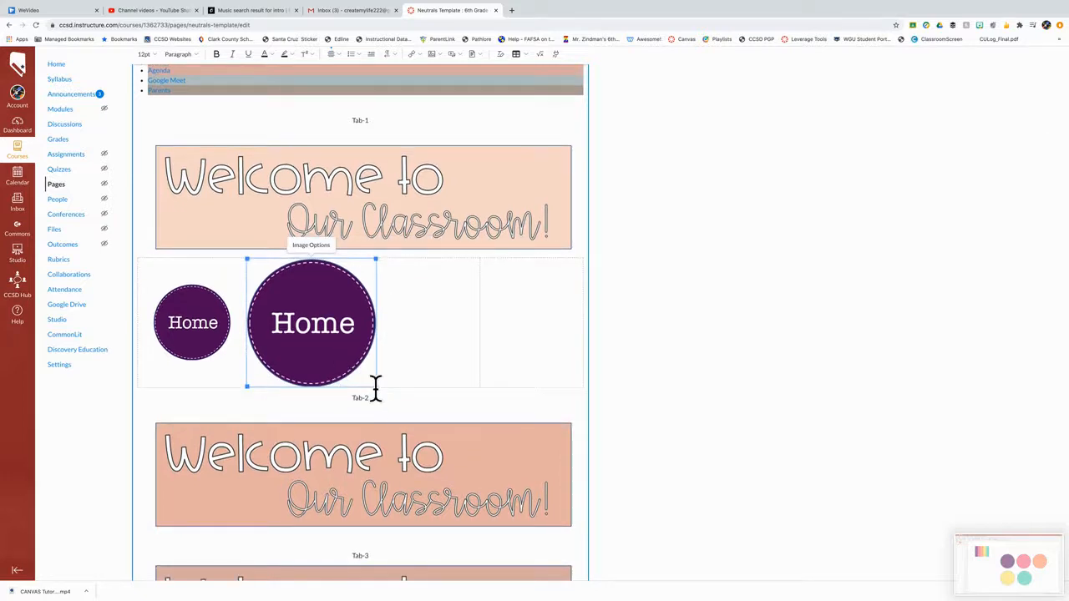
drag(374, 390, 338, 342)
scroll(340, 347, down, 1)
Step: Upload HomeButton.png from the Desktop into the third cell of the table
click(396, 295)
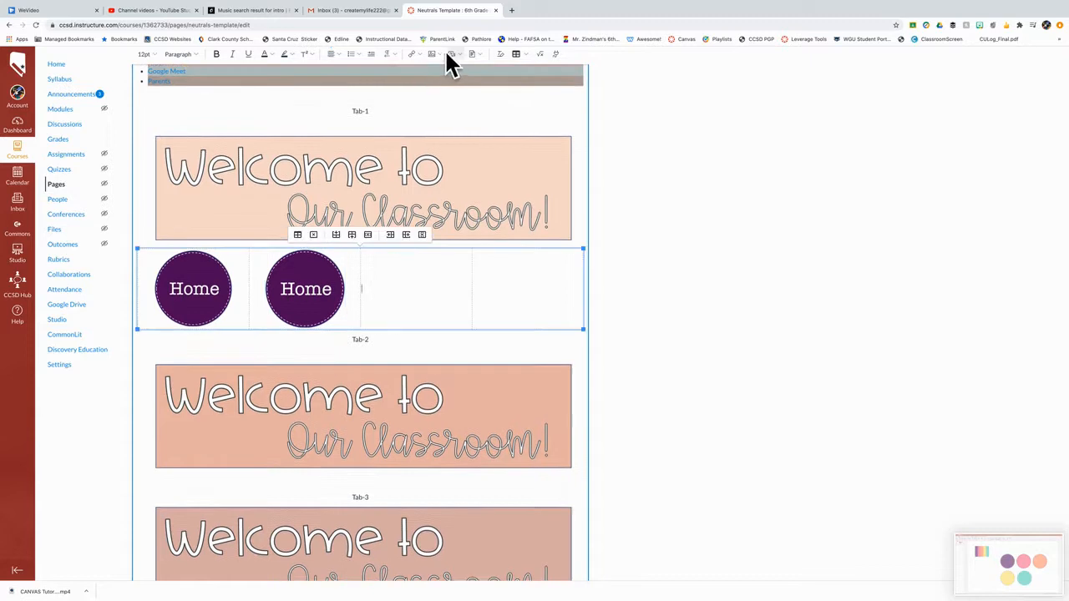
click(435, 54)
click(441, 81)
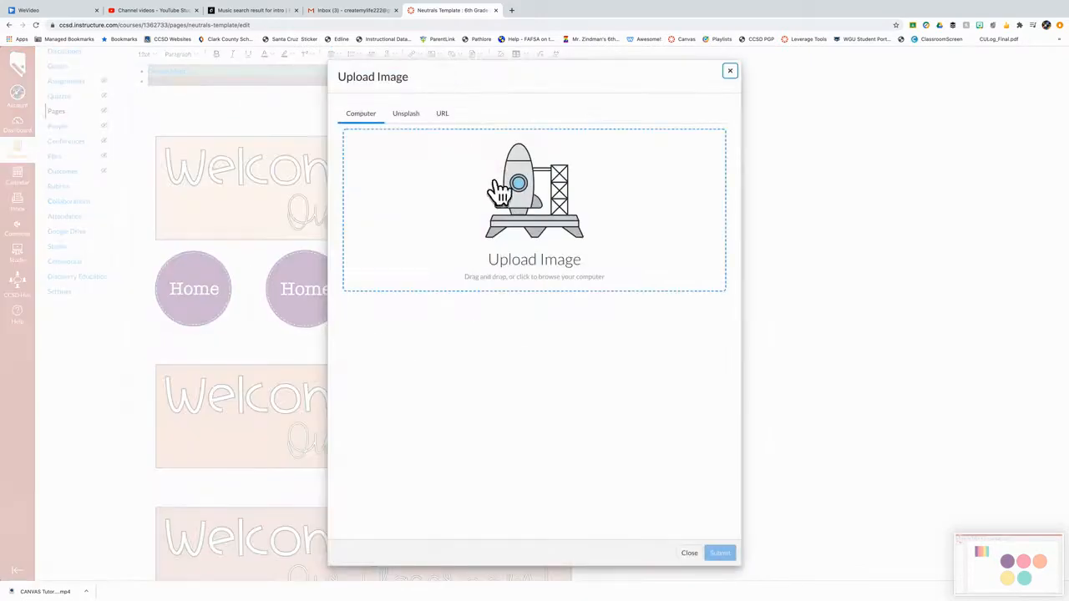
click(518, 240)
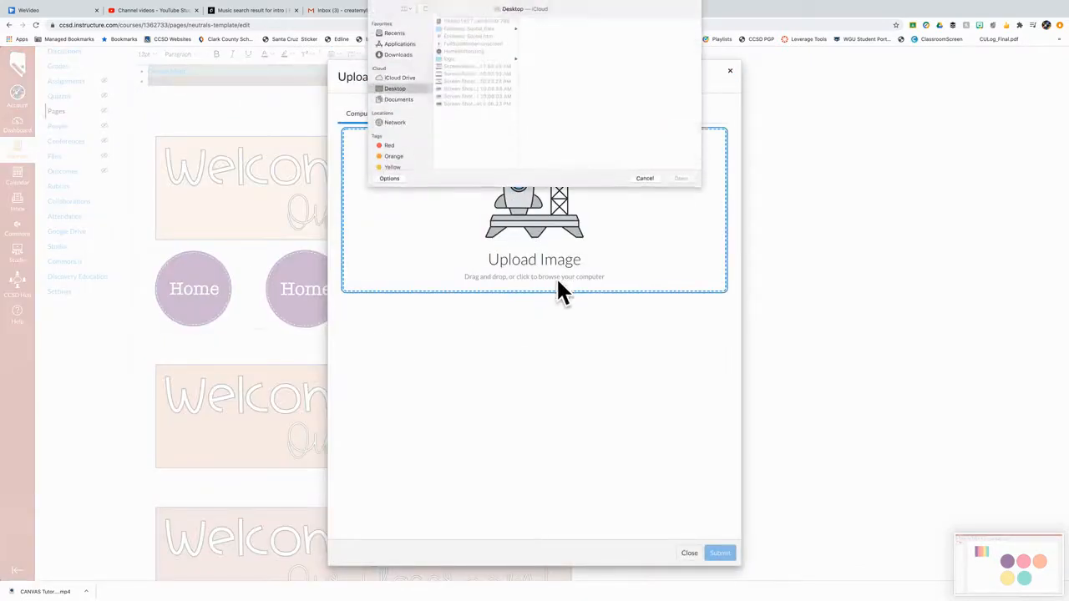
click(453, 51)
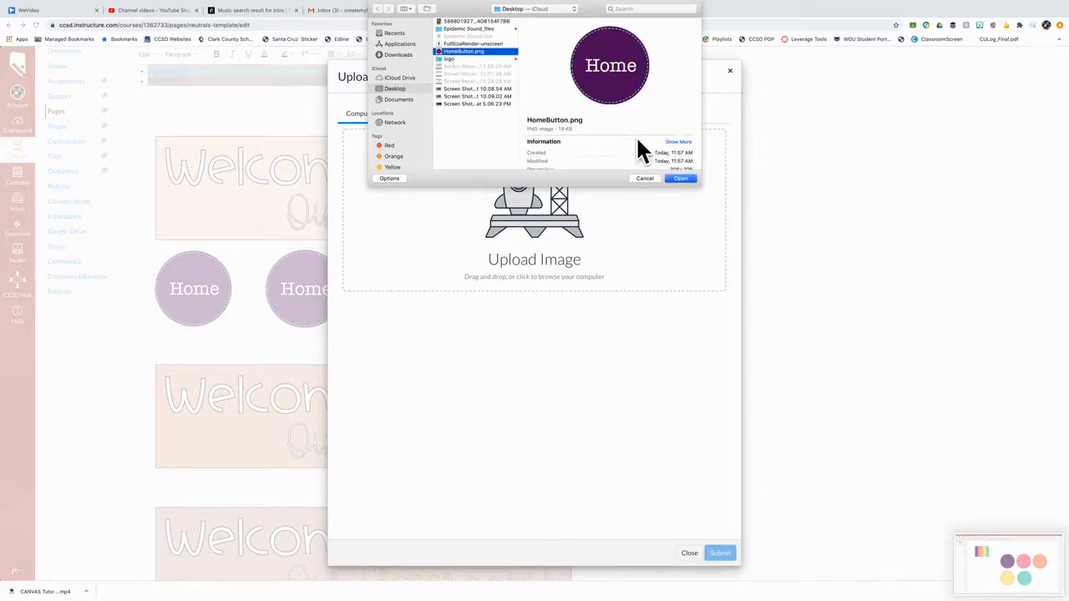
click(677, 179)
click(722, 555)
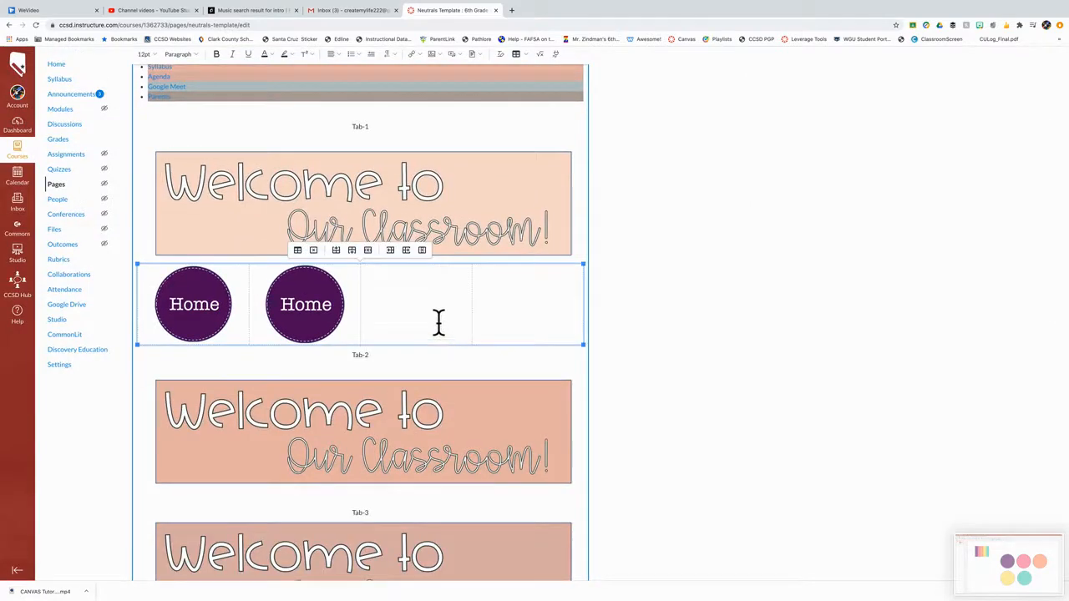
Step: Shrink the third Home button to about the size of the other two and centre it in its cell
drag(482, 393, 432, 337)
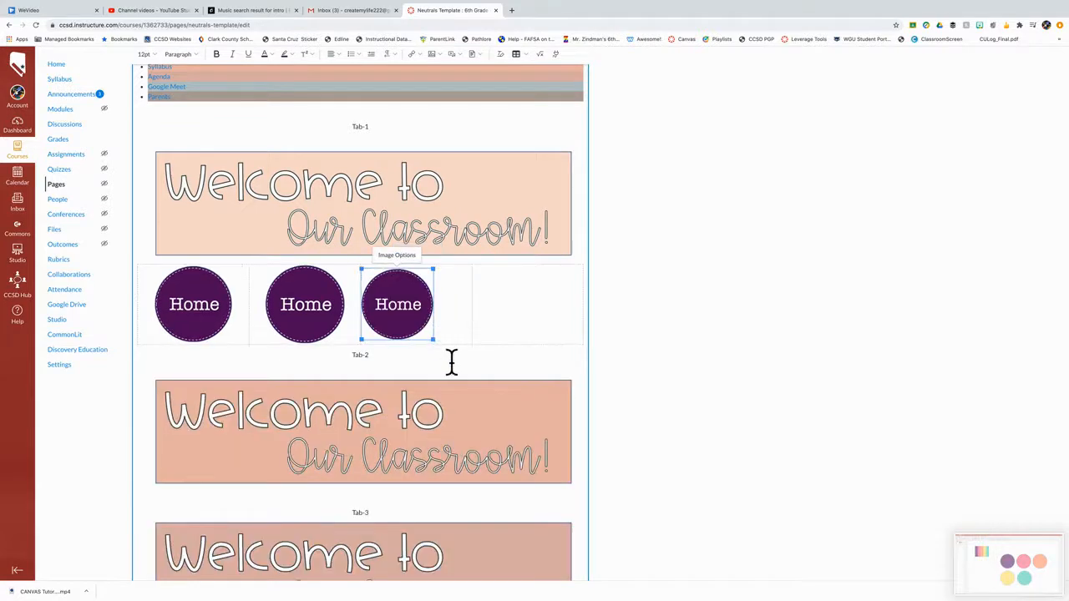
click(332, 54)
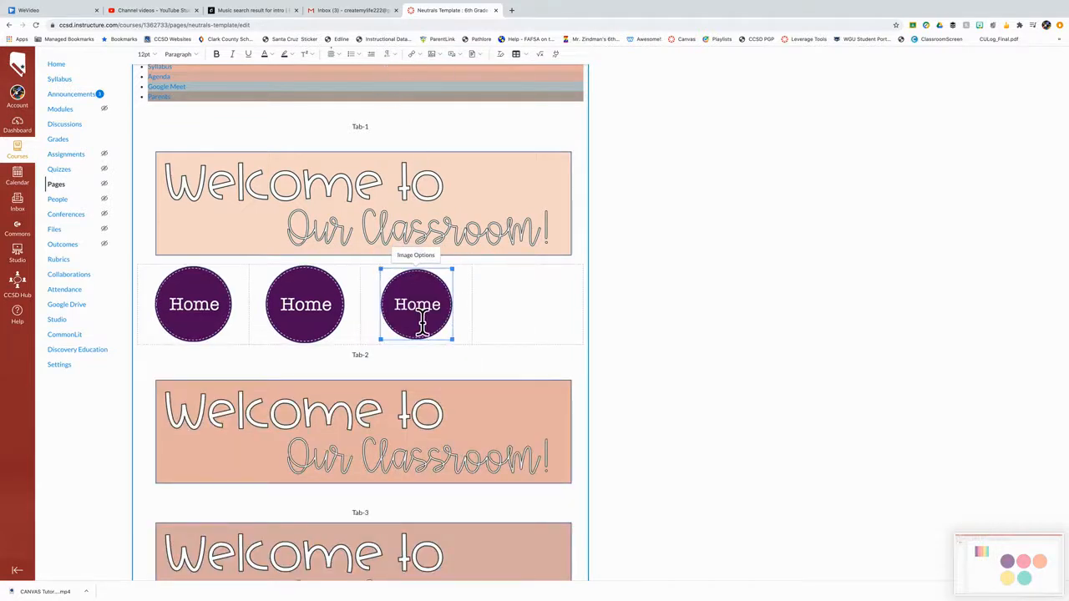
scroll(422, 324, down, 1)
scroll(432, 284, up, 1)
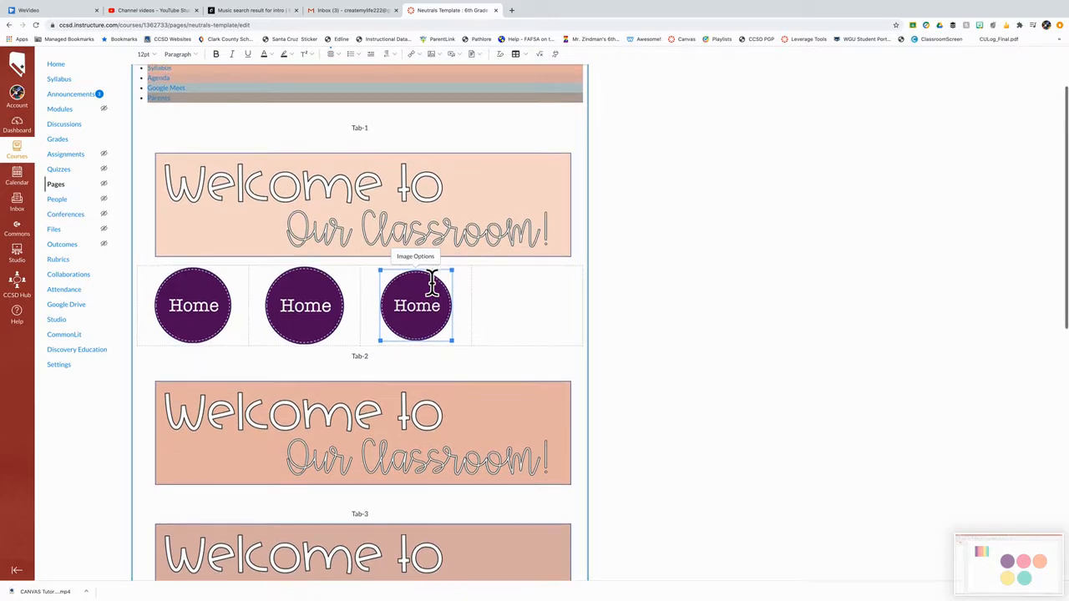
Step: Duplicate the resized third Home button and move the copy into the empty fourth cell of the table
key(super+v)
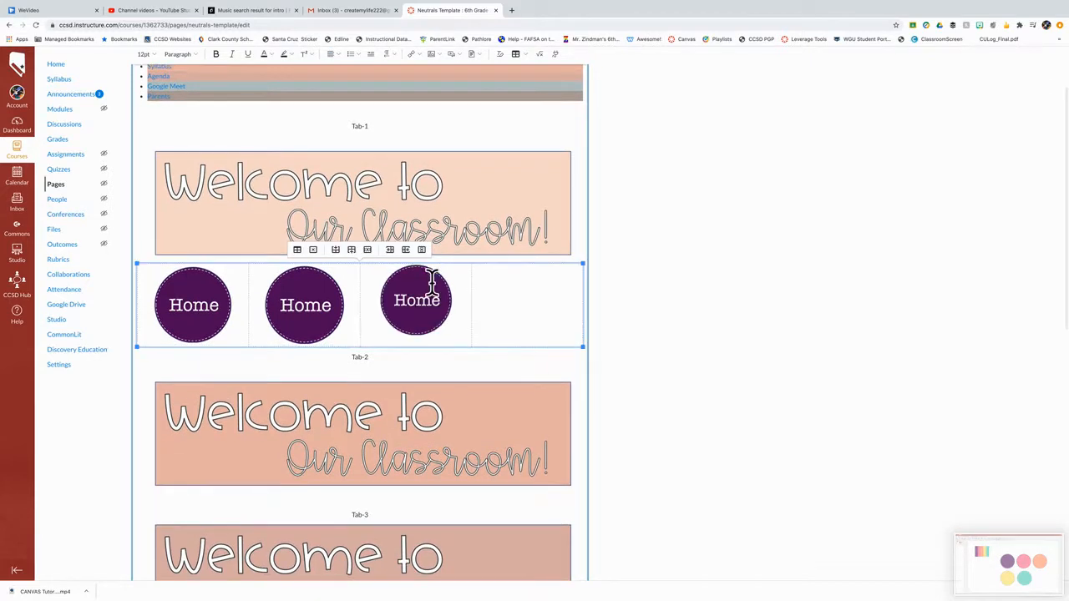
key(super+v)
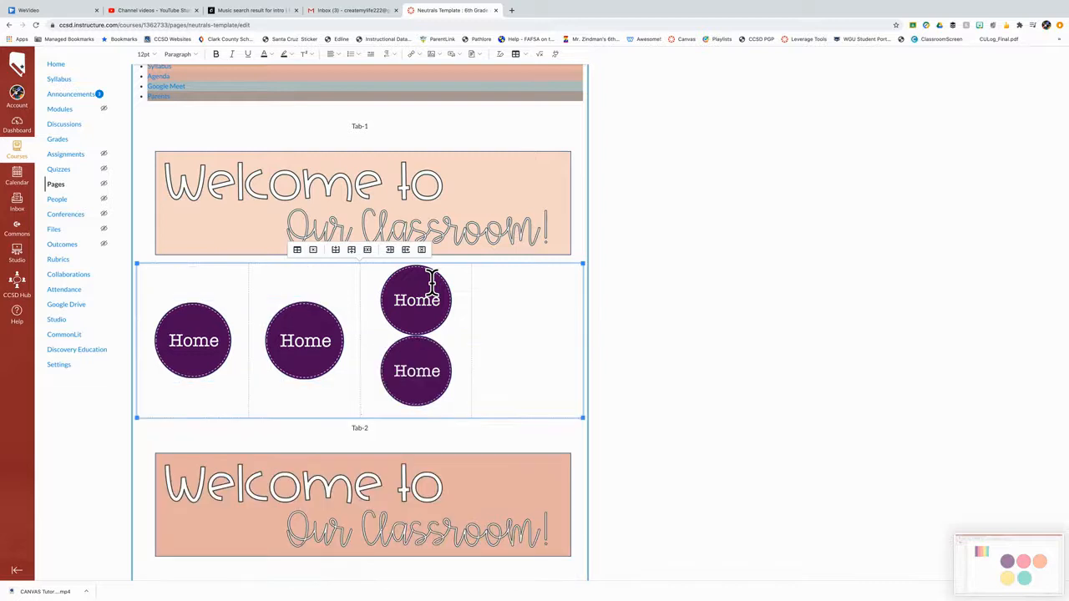
drag(418, 354, 513, 311)
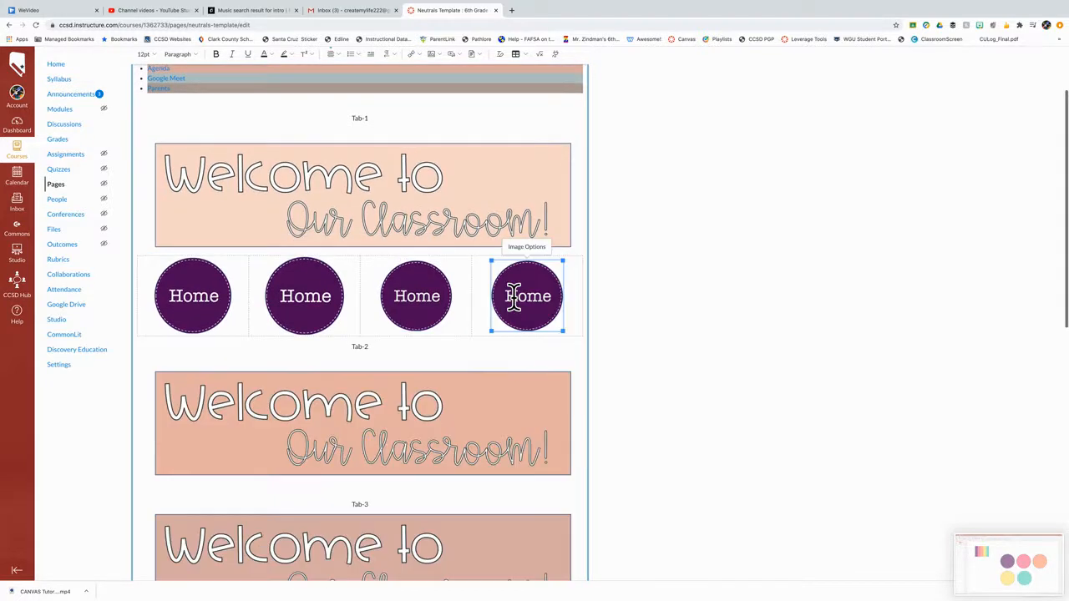
click(634, 322)
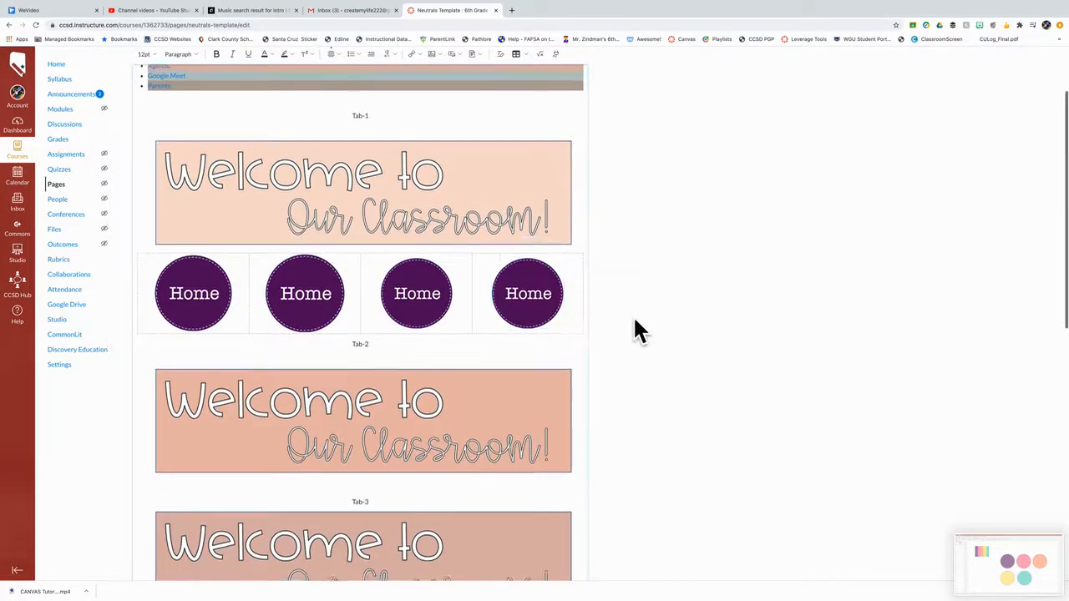
Step: Insert a blank line between the button table and the Tab-2 label
click(351, 348)
key(Return)
click(618, 356)
Step: Save the Neutrals Template page with its row of four Home buttons
scroll(618, 368, down, 10)
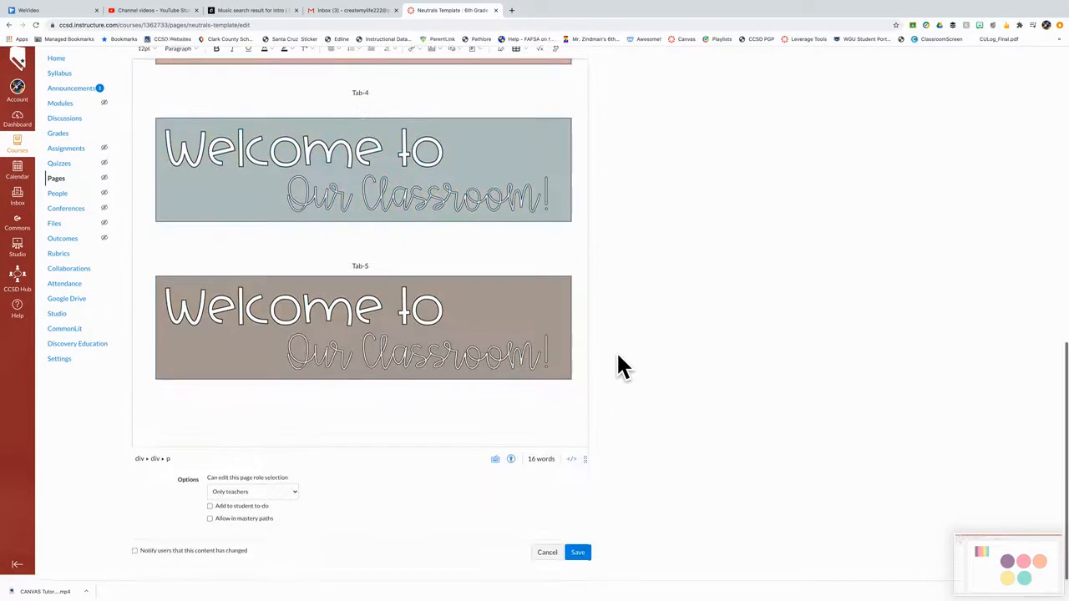
click(579, 559)
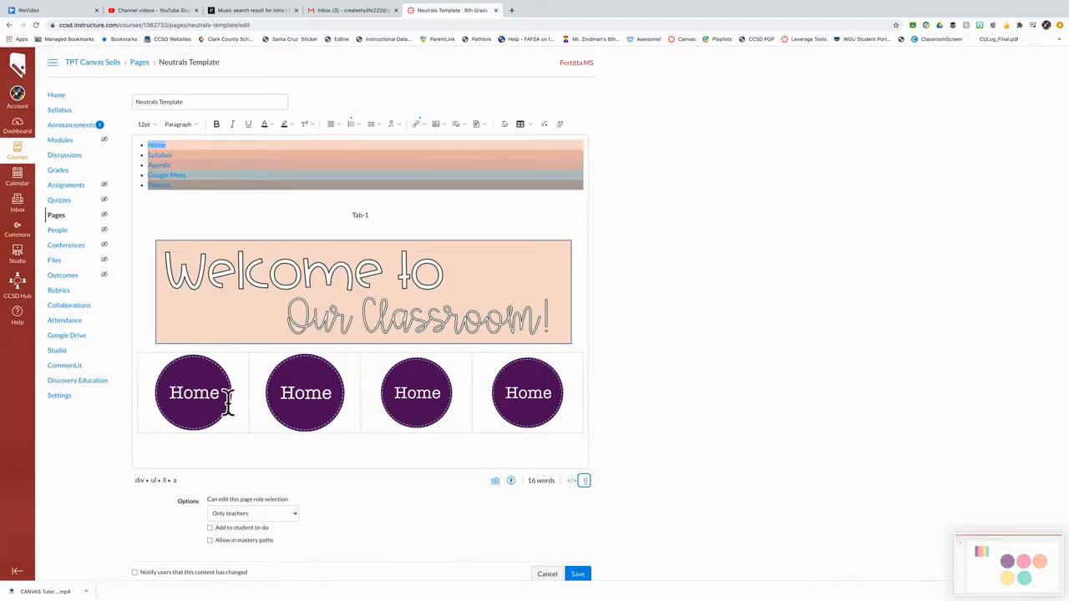
scroll(518, 420, down, 1)
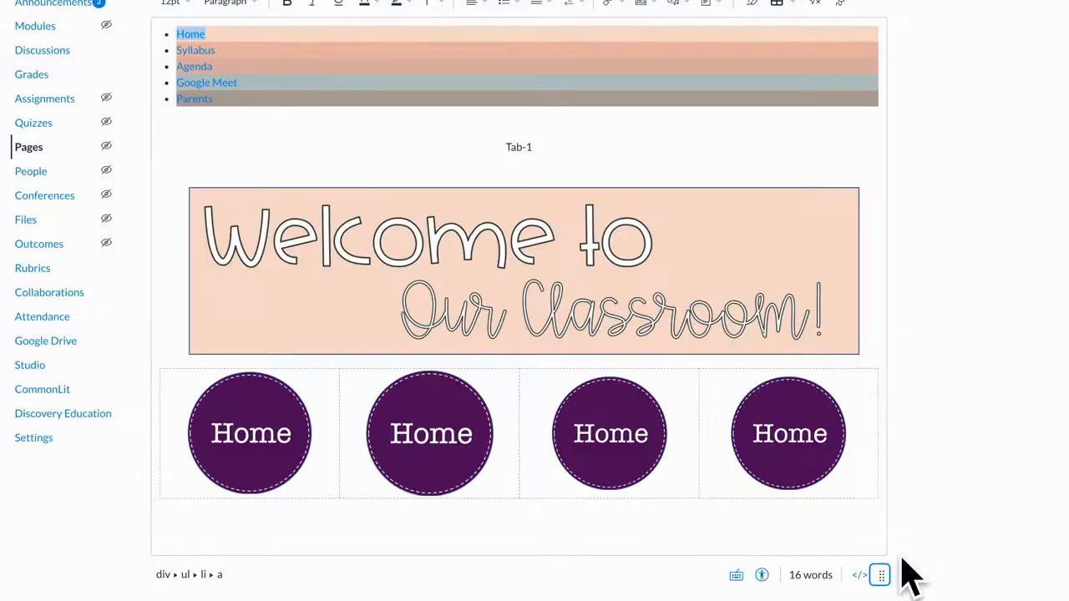
scroll(902, 558, down, 1)
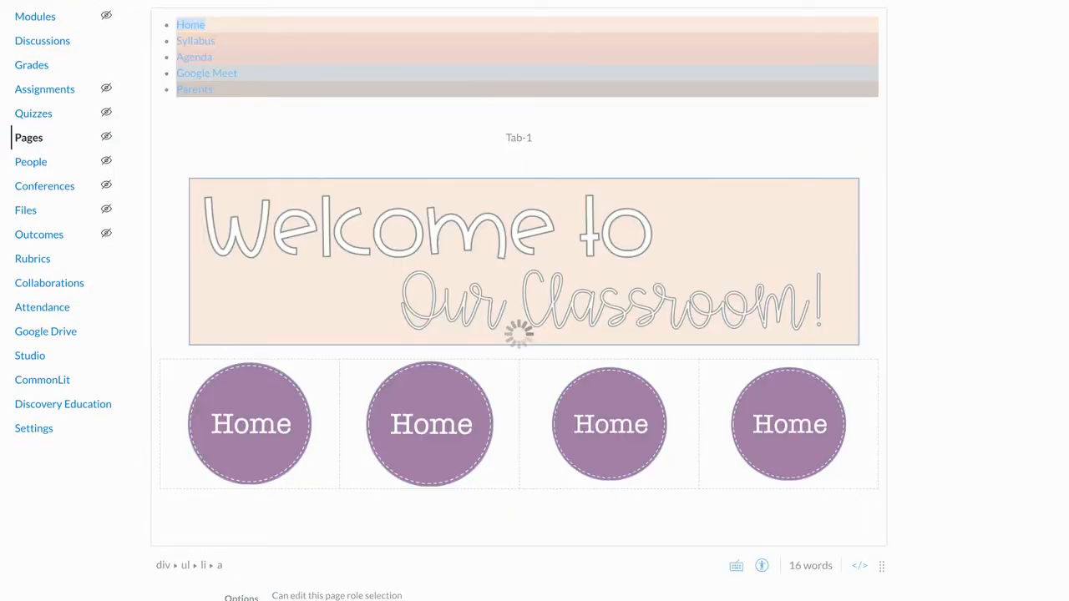